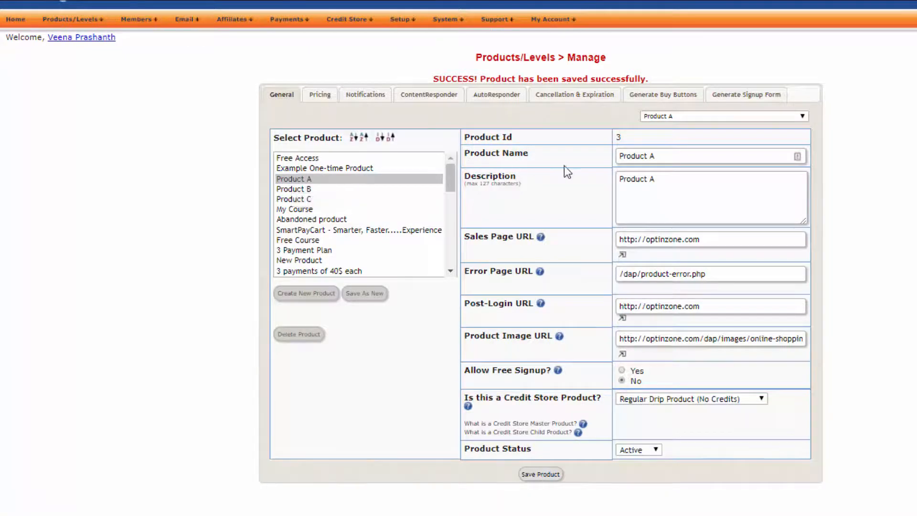
- Examine Product A's pricing settings, including the recurring payment option and recurring price
left_click(333, 98)
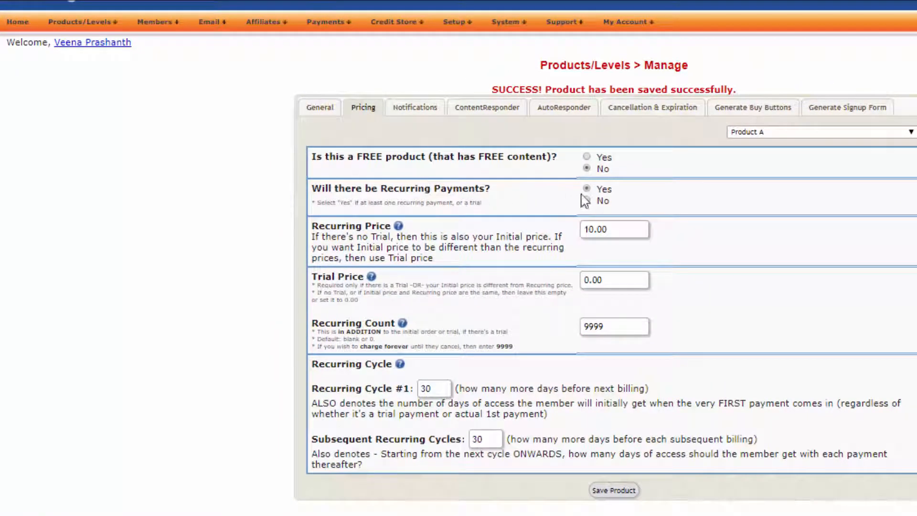
left_click(607, 230)
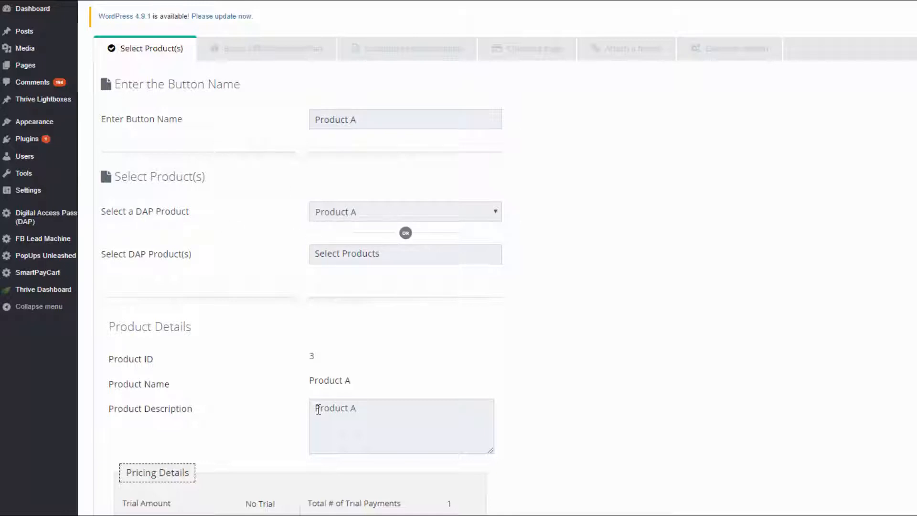
- Examine the Product A button's product details, its bump offer and payment options, and its product header and coupon customization
scroll(225, 303, "down", 3)
scroll(234, 337, "up", 3)
left_click(309, 51)
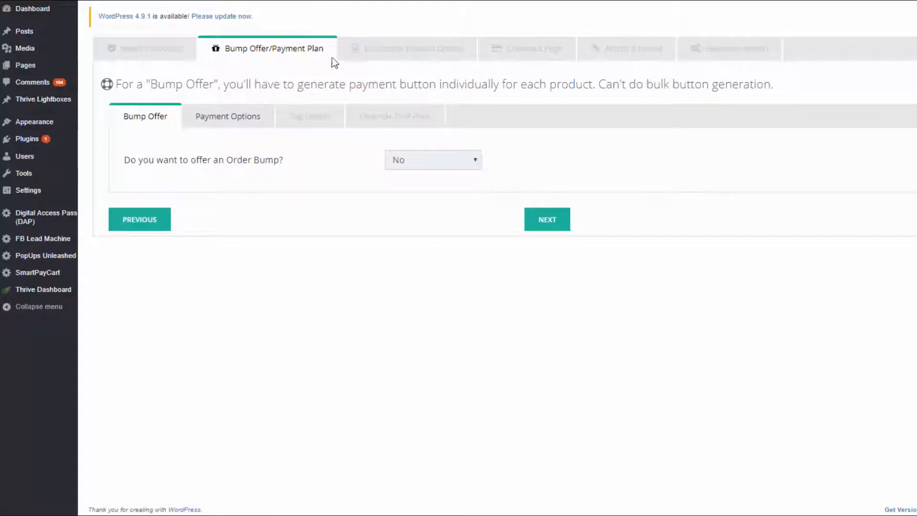
left_click(400, 48)
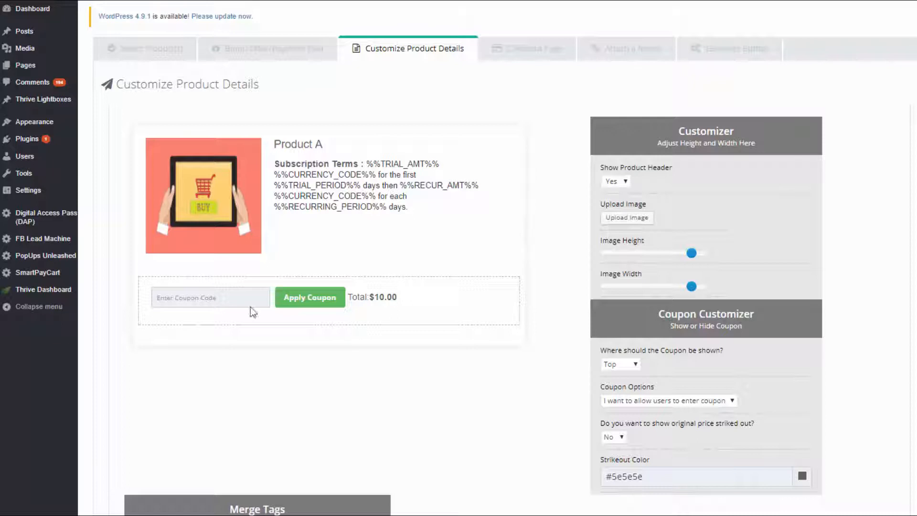
left_click(329, 231)
left_click(467, 399)
left_click(511, 50)
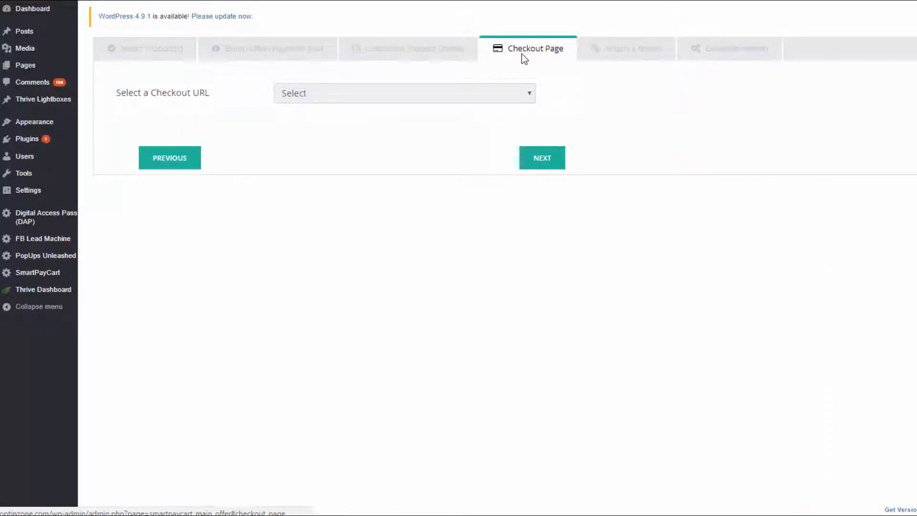
left_click(395, 101)
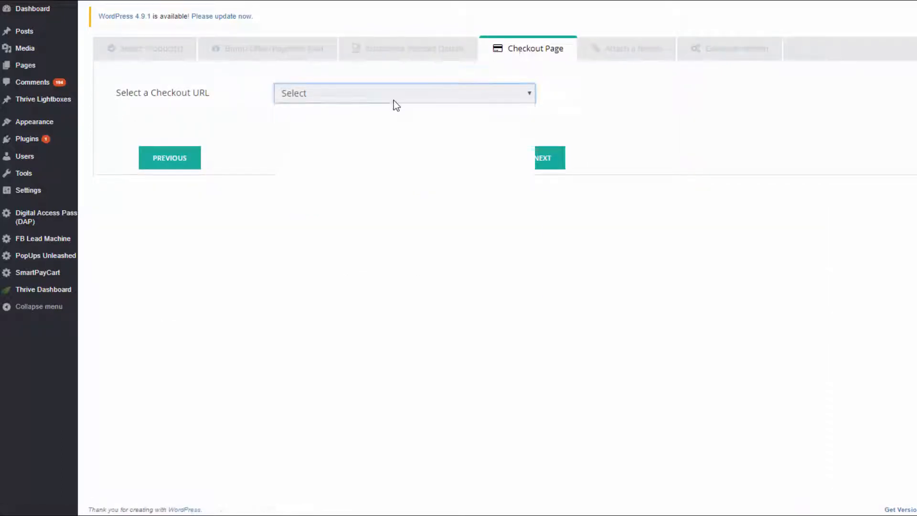
left_click(394, 134)
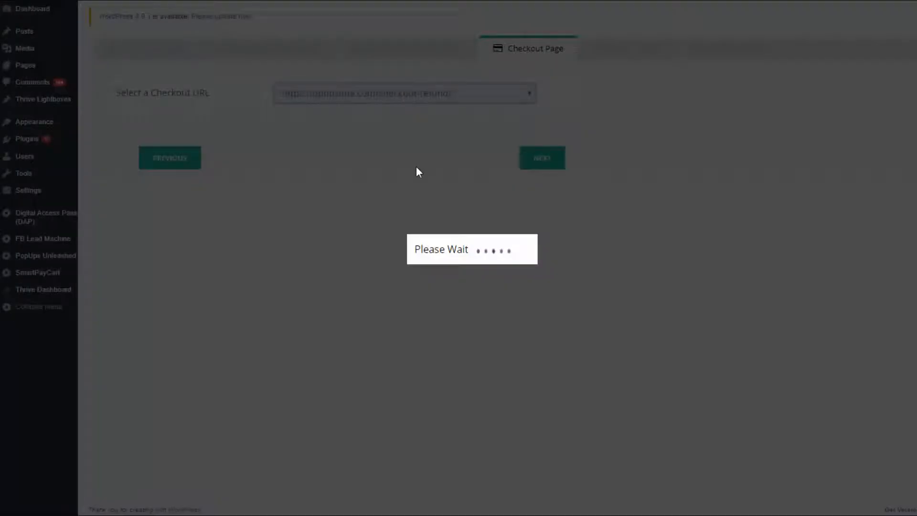
scroll(465, 383, "down", 4)
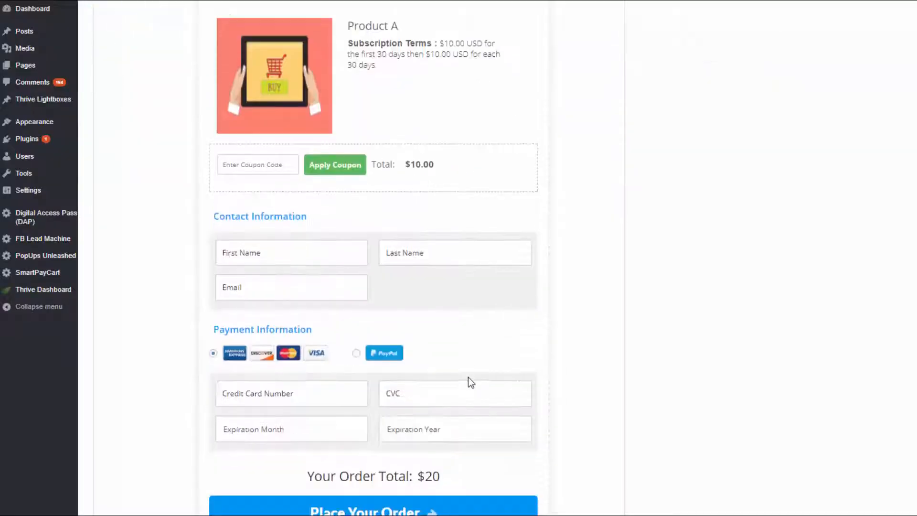
scroll(521, 388, "down", 2)
scroll(532, 119, "up", 6)
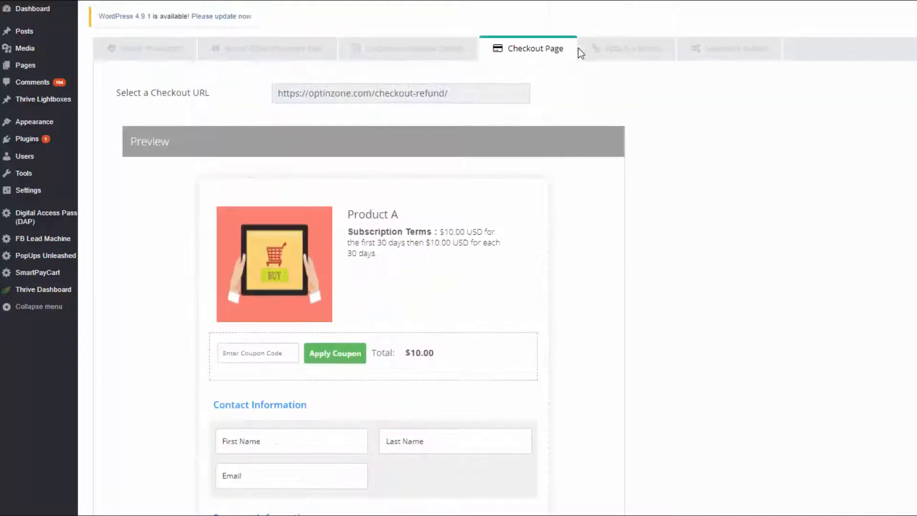
- Examine the upsell funnel setting and open the choices for the post-payment landing page URL
left_click(603, 60)
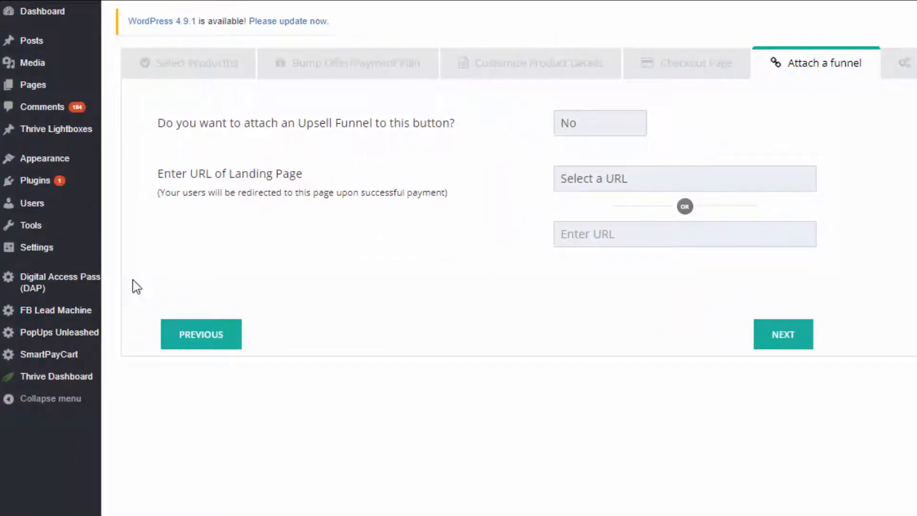
mouse_move(73, 365)
left_click(632, 187)
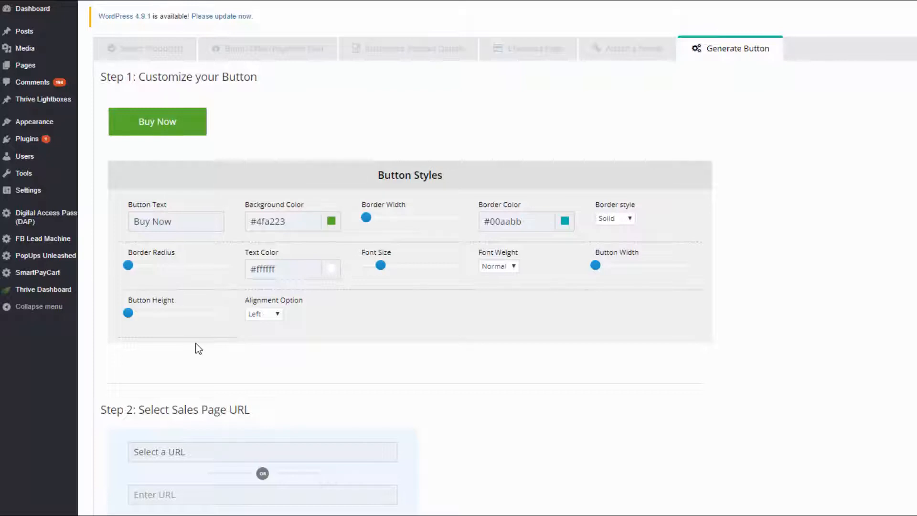
scroll(237, 286, "down", 3)
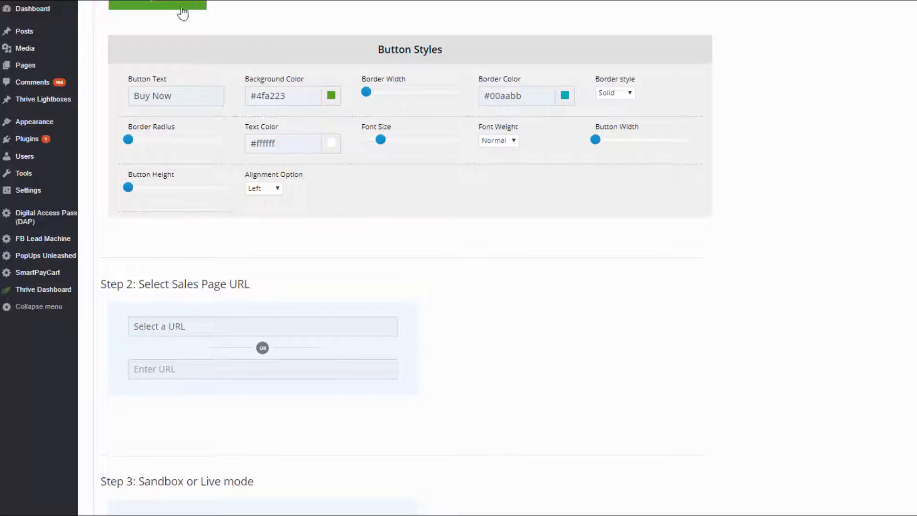
scroll(408, 272, "down", 2)
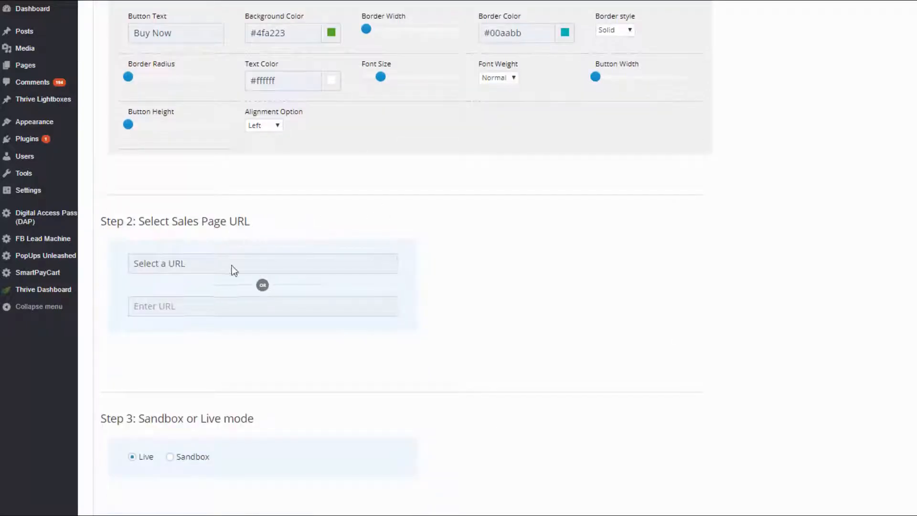
left_click(228, 266)
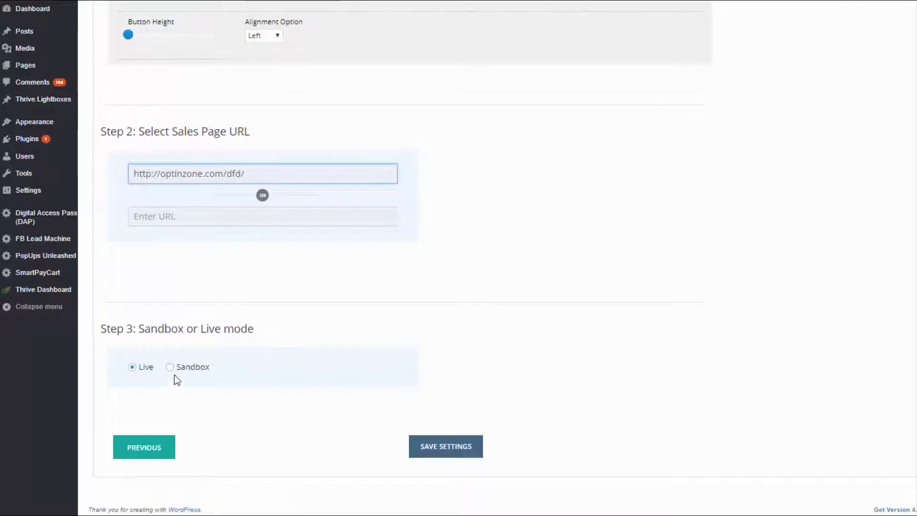
left_click(173, 368)
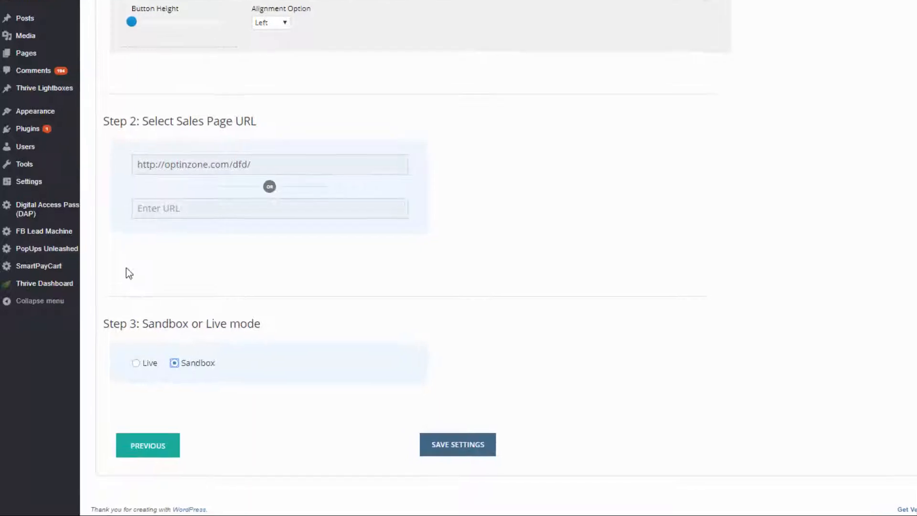
mouse_move(53, 267)
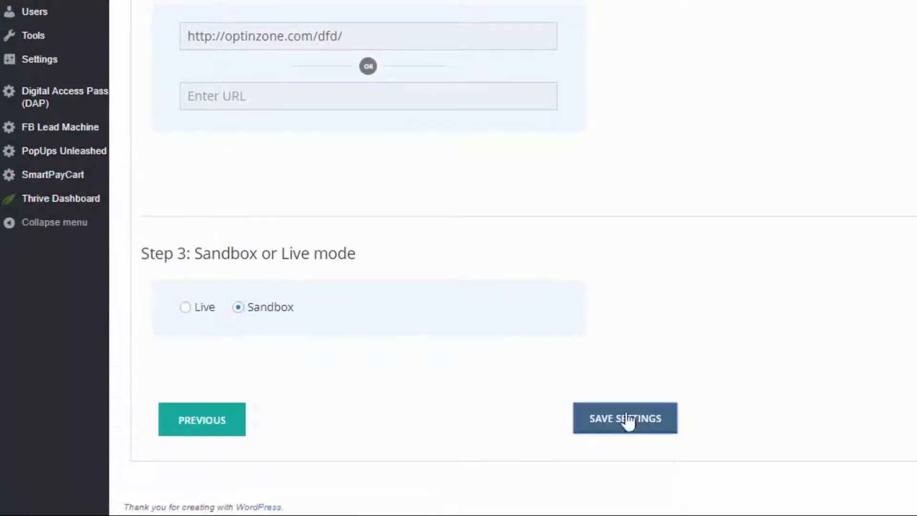
left_click(629, 422)
- Review Product A's generated payment codes and select its bare link to load the checkout page
scroll(424, 291, "down", 8)
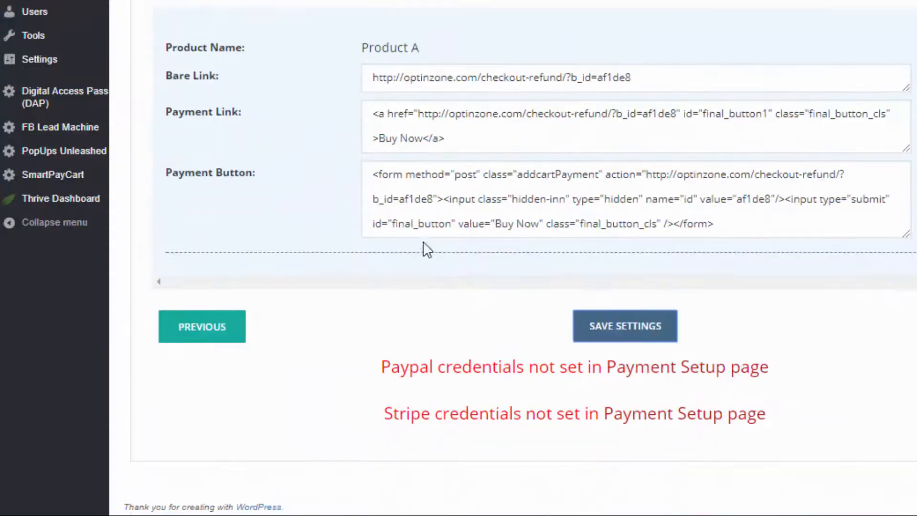
left_click_drag(663, 88, 352, 77)
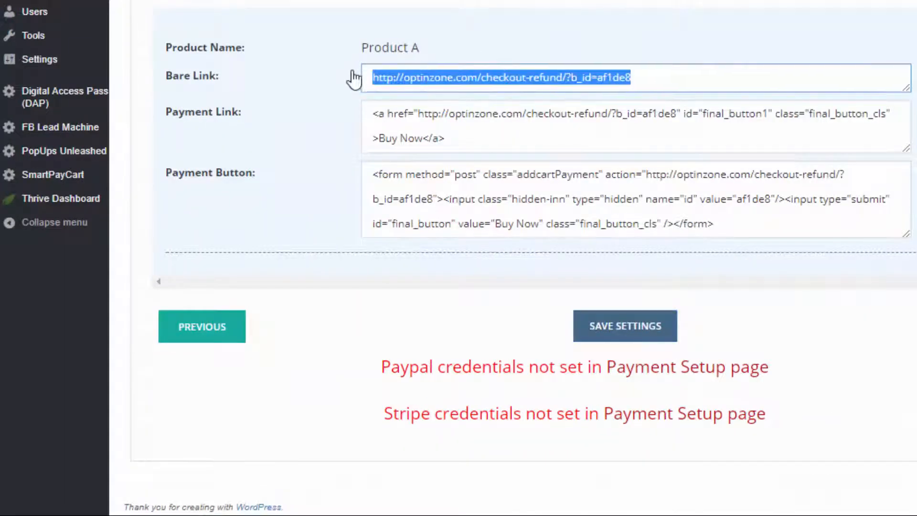
left_click_drag(719, 224, 359, 170)
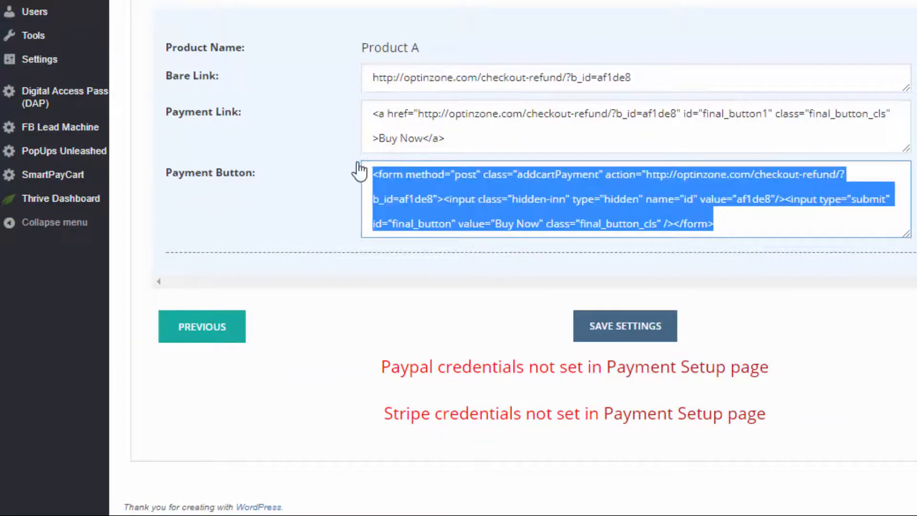
scroll(323, 51, "up", 10)
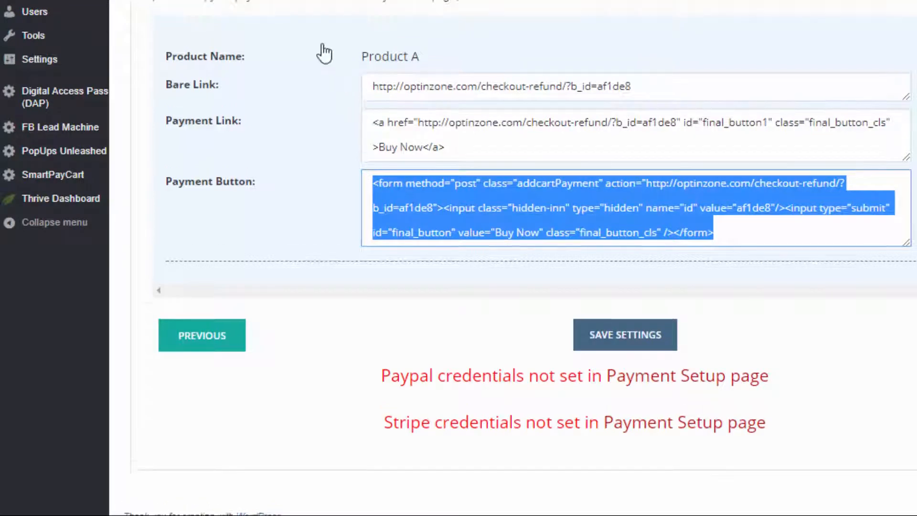
scroll(389, 246, "down", 10)
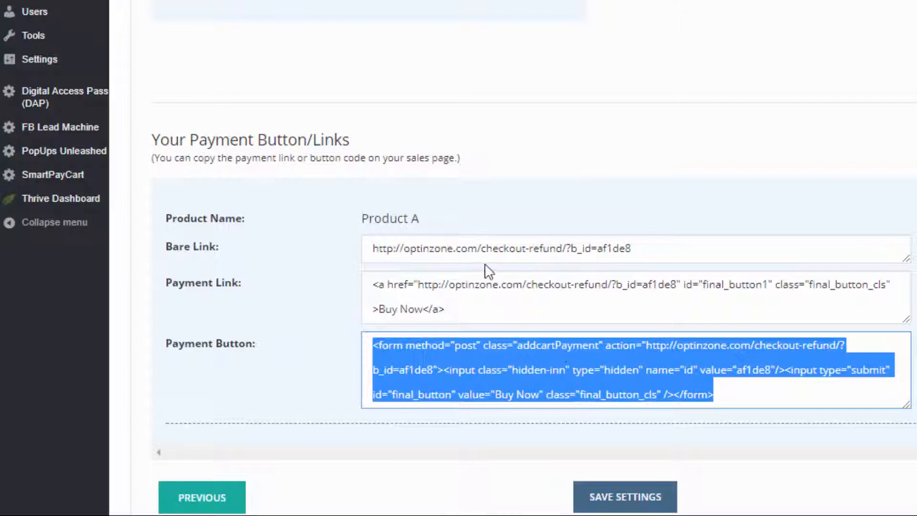
left_click_drag(646, 239, 366, 237)
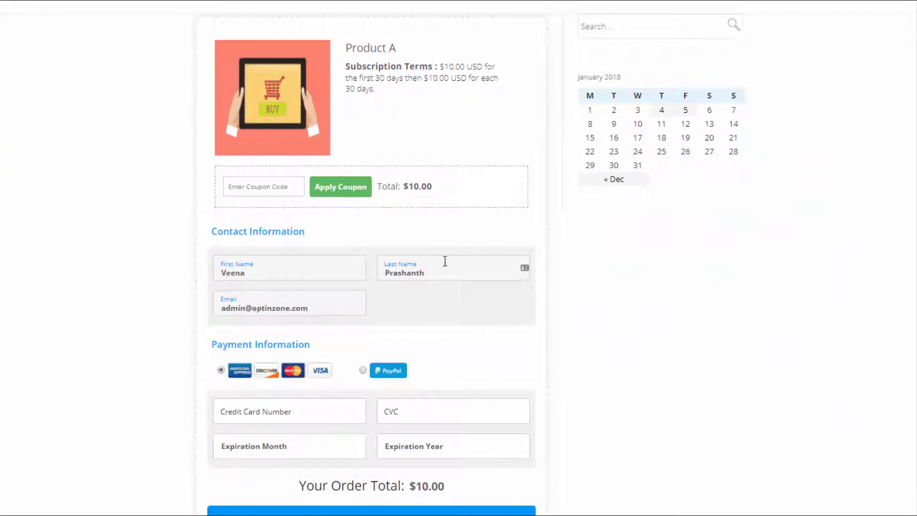
- Enter the card number, CVC and expiration date on Product A's checkout page and place the order
scroll(113, 268, "down", 1)
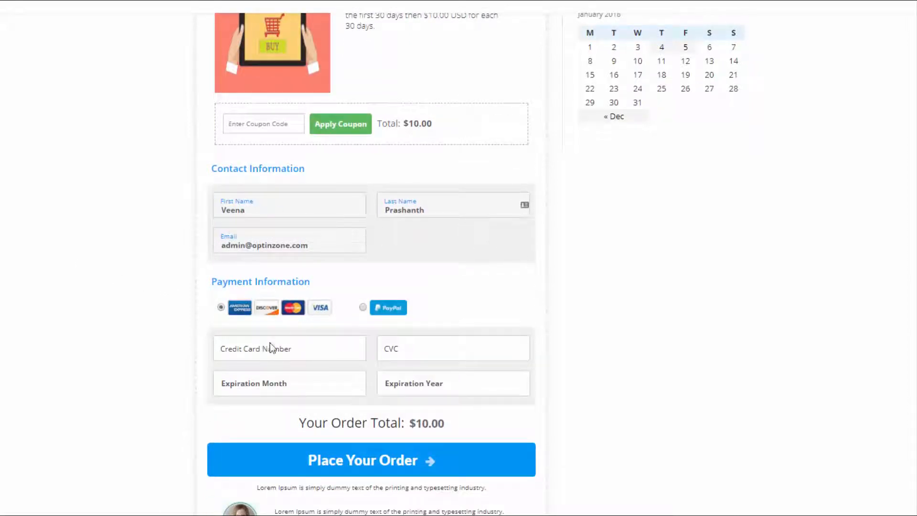
left_click(250, 344)
type("4242424242424242")
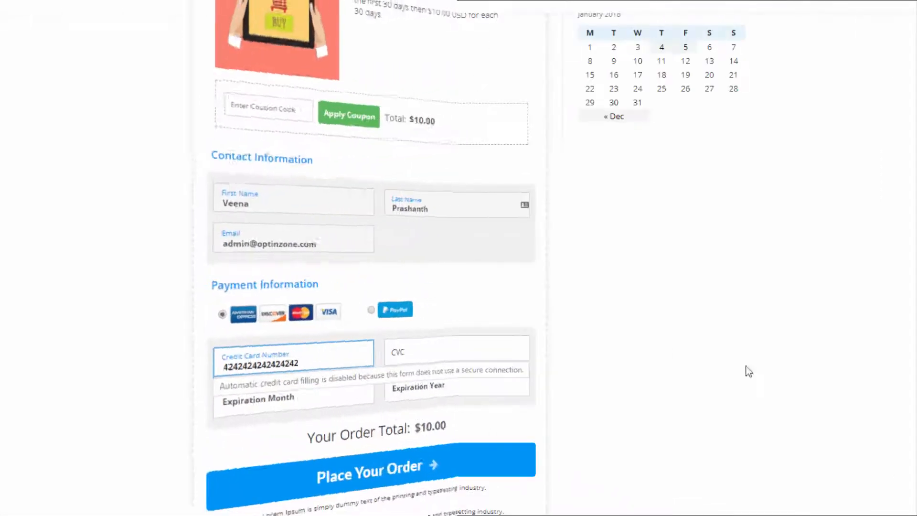
left_click(417, 348)
type("11")
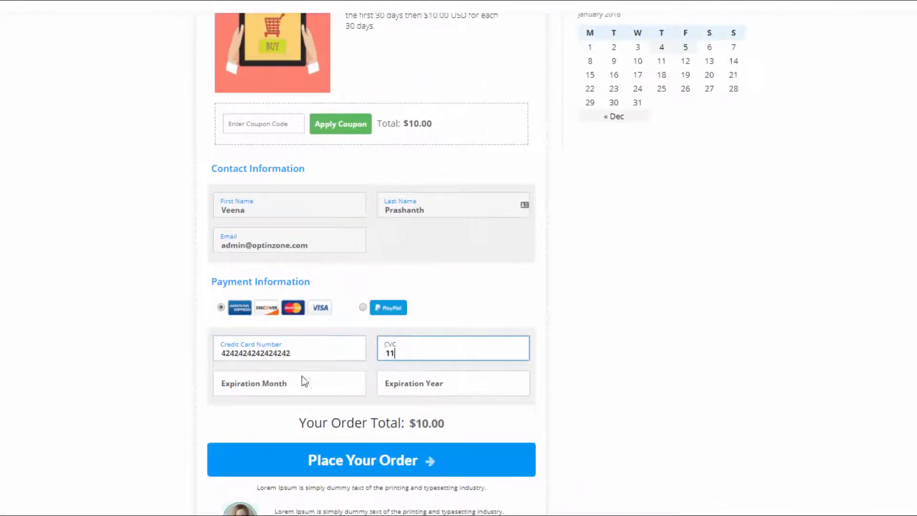
type("1")
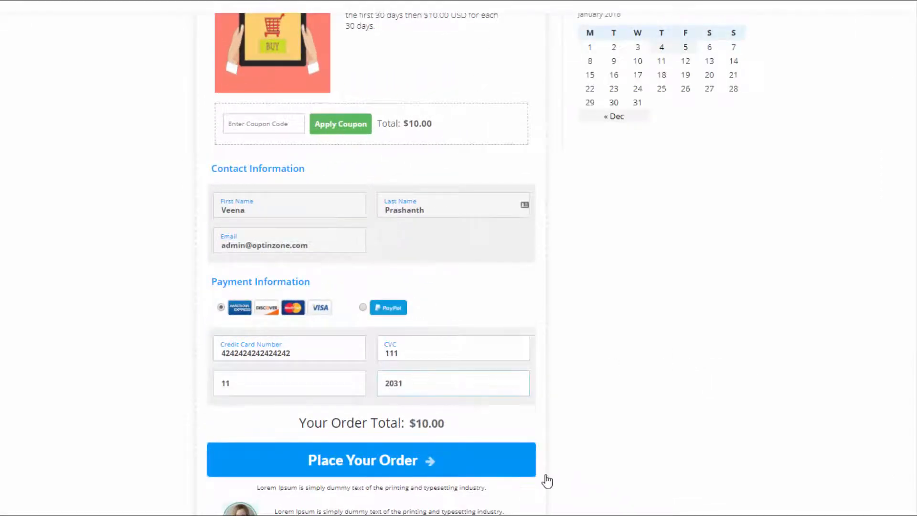
left_click(533, 473)
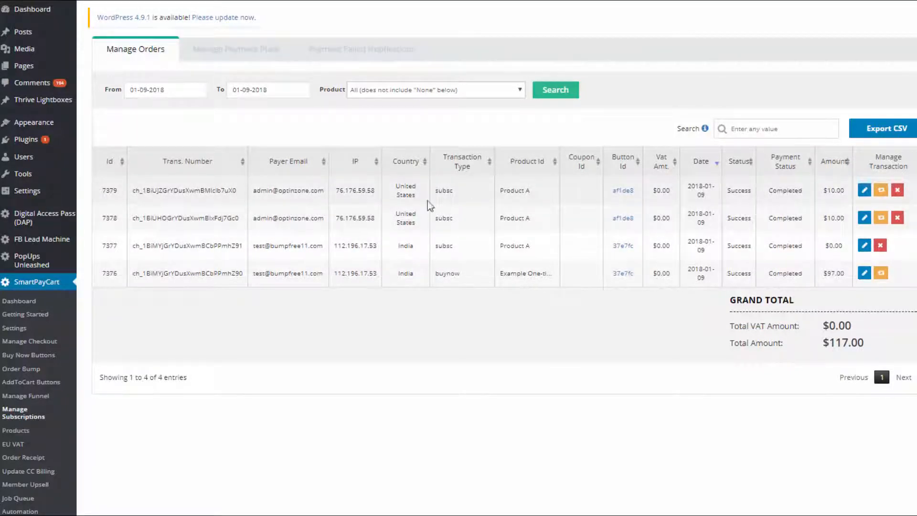
- Refund the most recent $10.00 Product A transaction in the orders list and confirm the refund
left_click(881, 191)
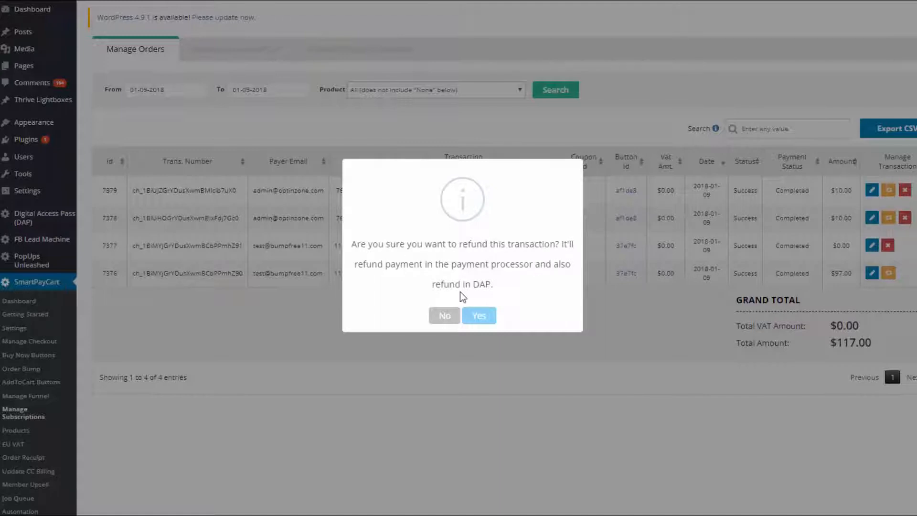
left_click(485, 323)
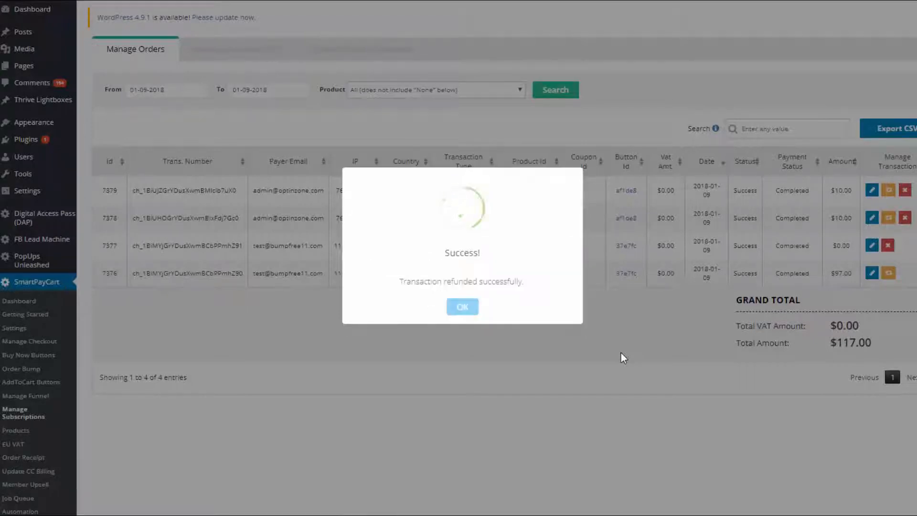
left_click(460, 308)
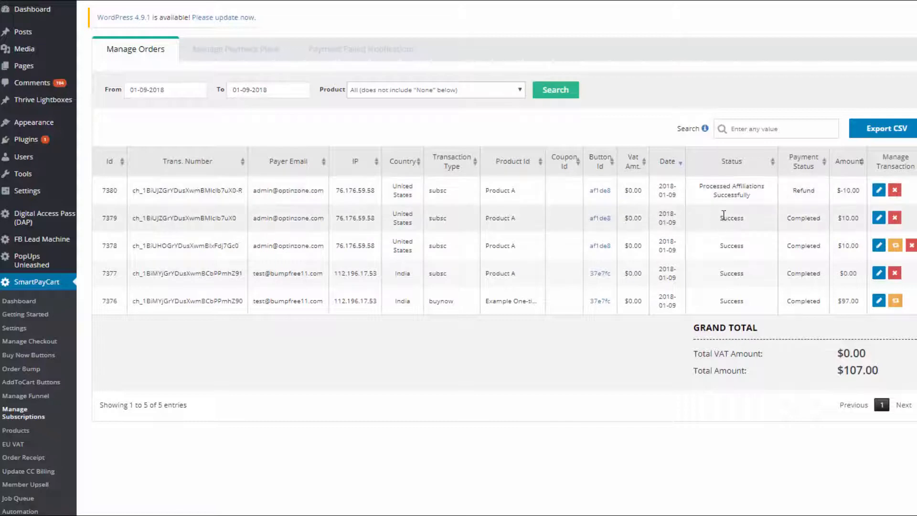
- Cancel the subscription of the refunded Product A order, confirming the cancellation in the payment processor
left_click(895, 218)
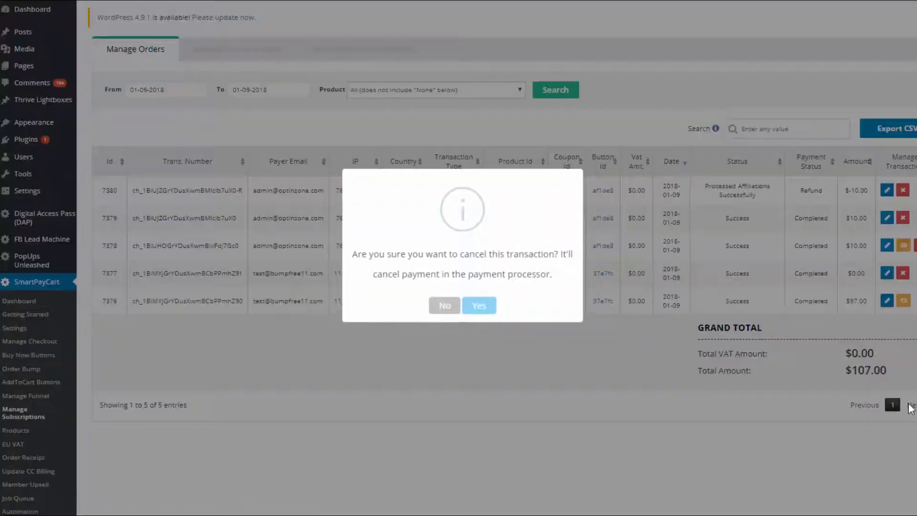
left_click(471, 306)
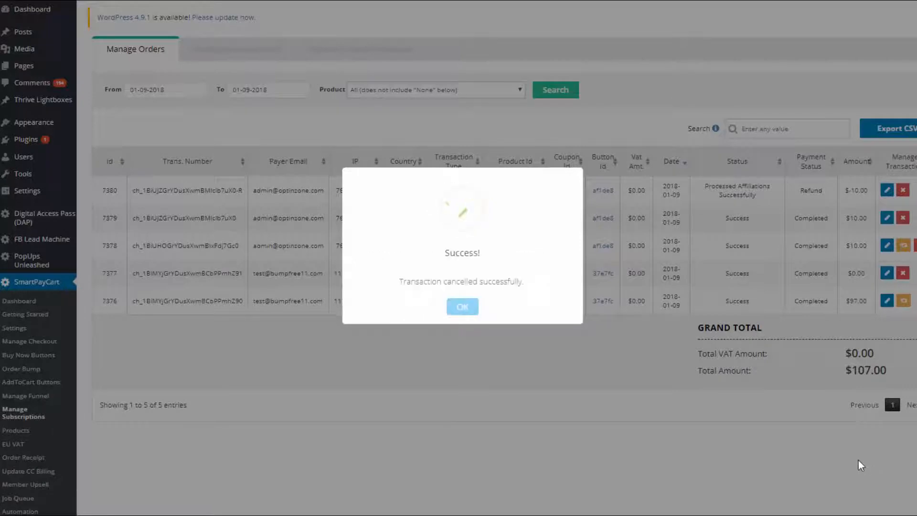
left_click(460, 307)
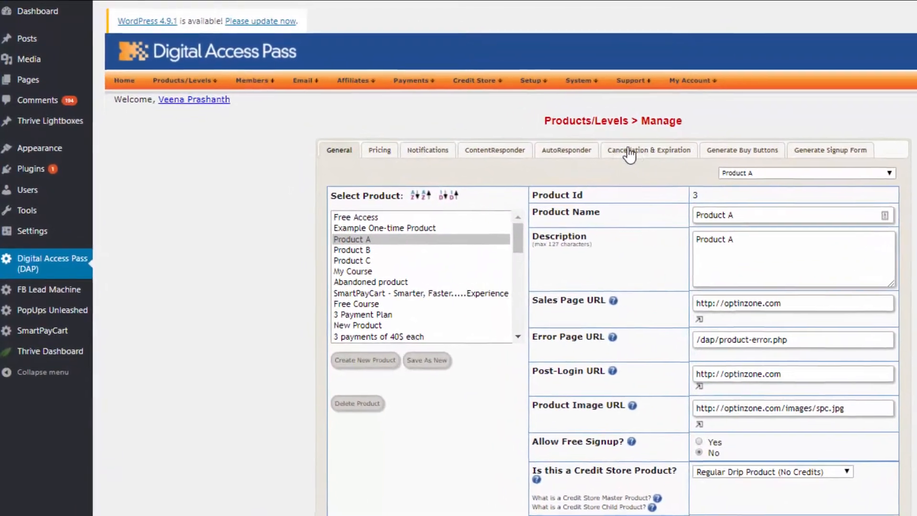
- Set Product A's expiration action to Remove From Product in its cancellation and expiration settings
left_click(671, 155)
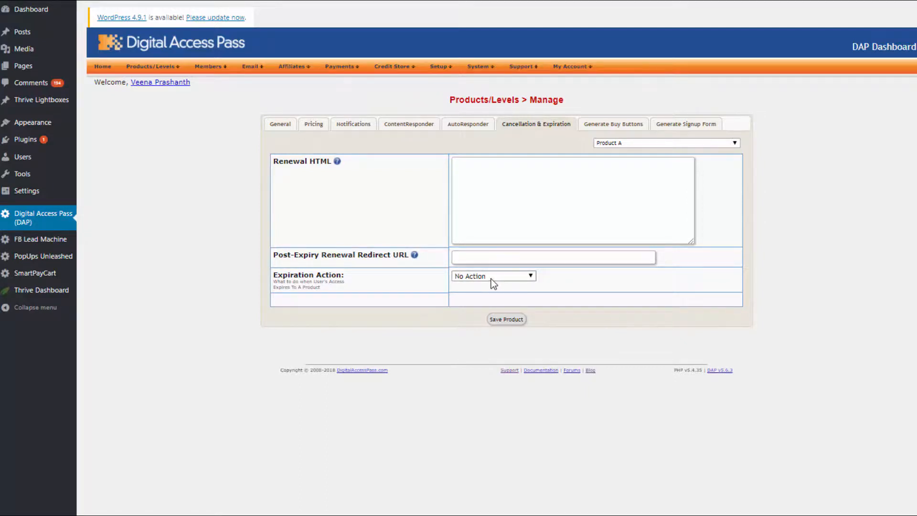
left_click(475, 276)
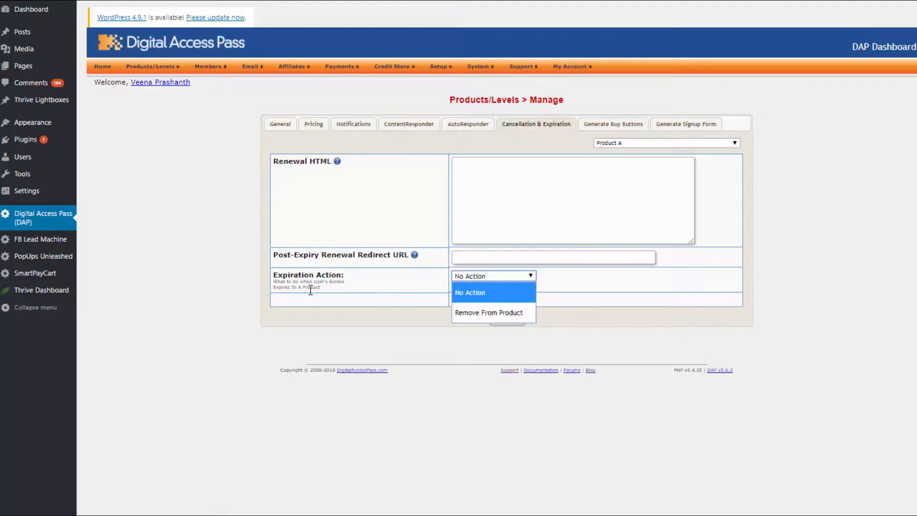
left_click(496, 313)
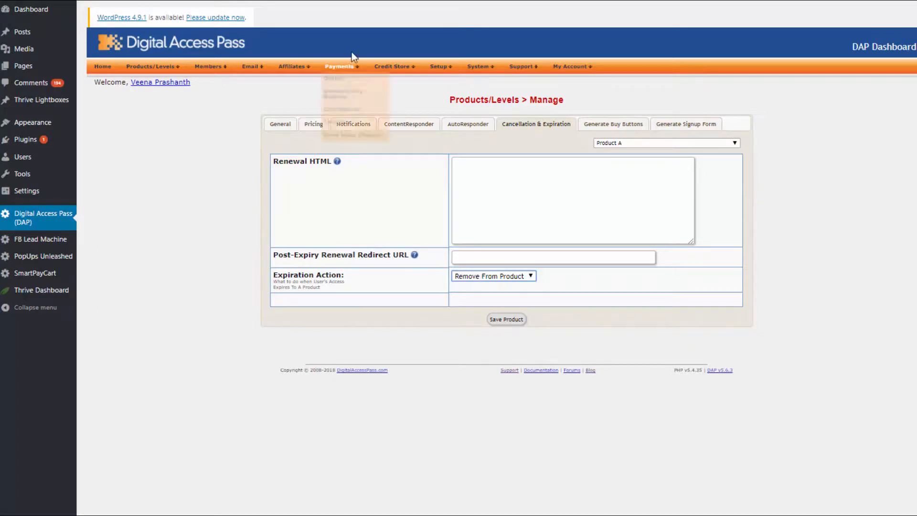
mouse_move(342, 66)
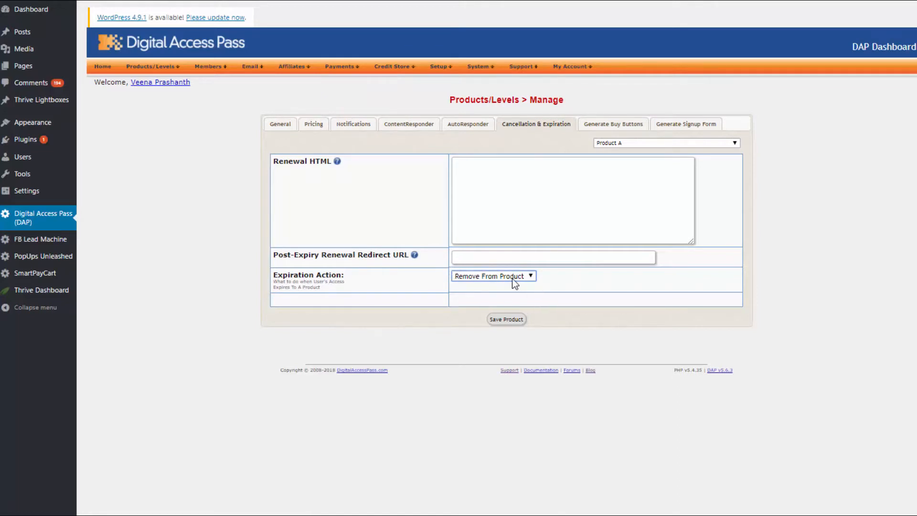
- Set Product A's expiration action to No Action
left_click(497, 277)
left_click(483, 293)
- Open the member management page in Digital Access Pass
mouse_move(213, 81)
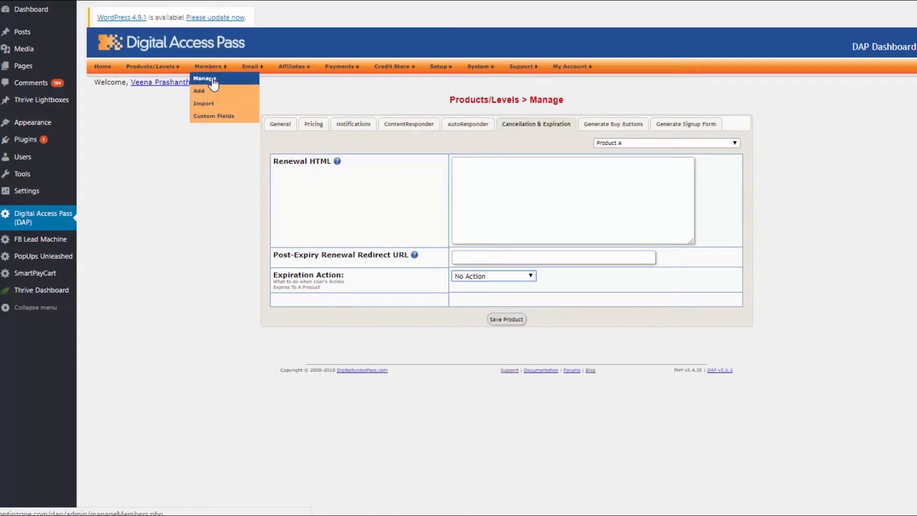